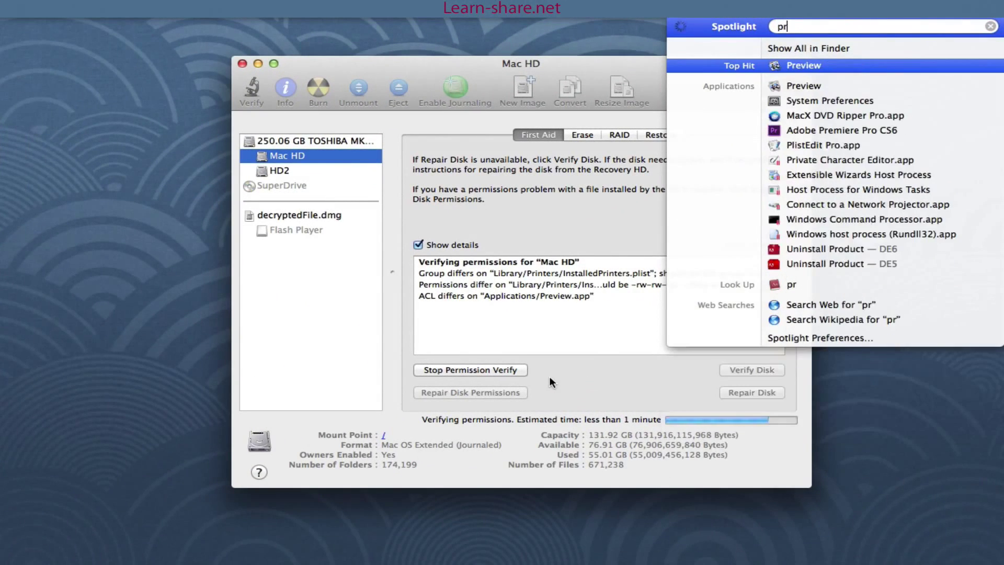
Step: Open a new Finder window on Applications and select Preview.app
key("Escape")
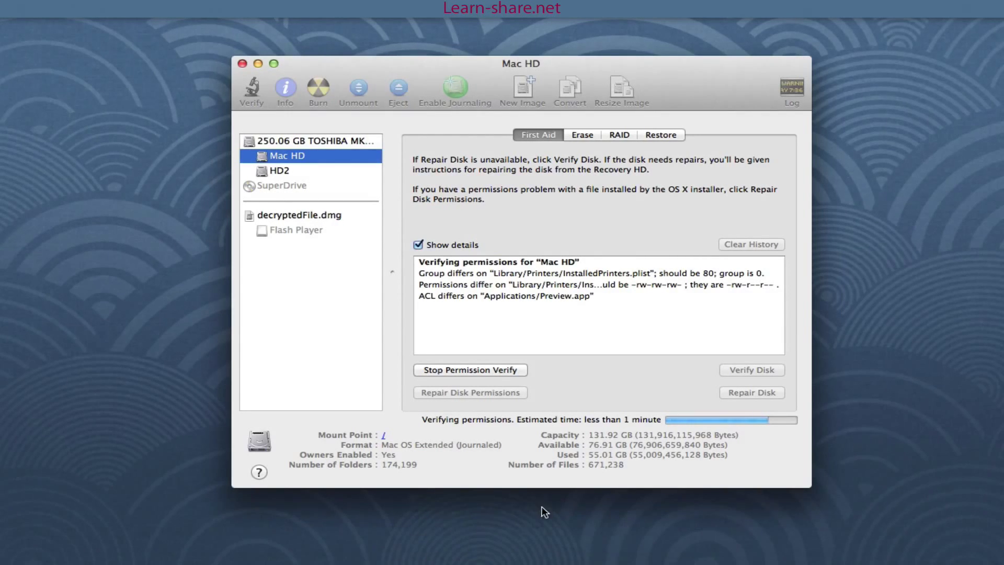
left_click(114, 67)
key("super+n")
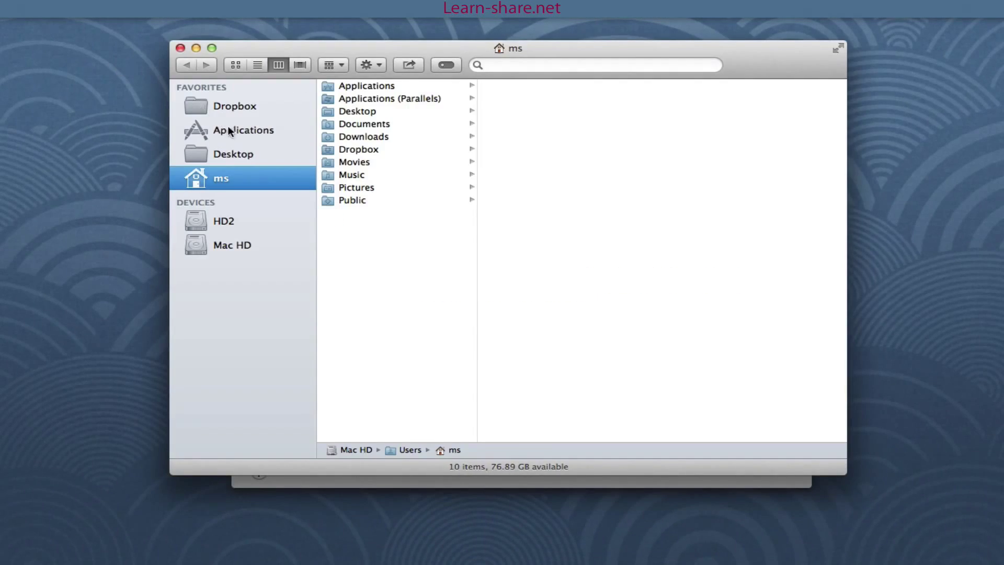
left_click(246, 130)
left_click(372, 145)
type("p")
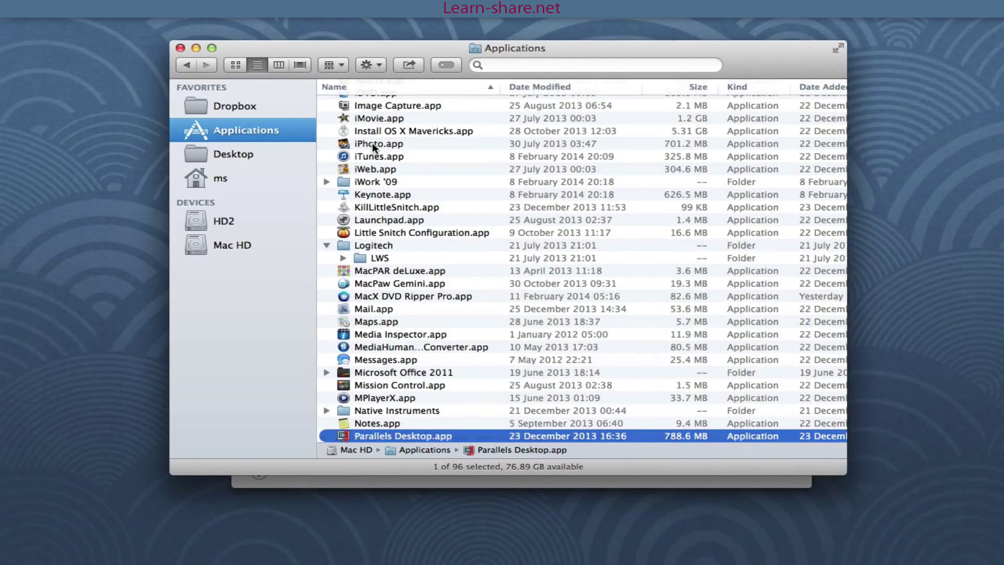
scroll(372, 339, "down", 3)
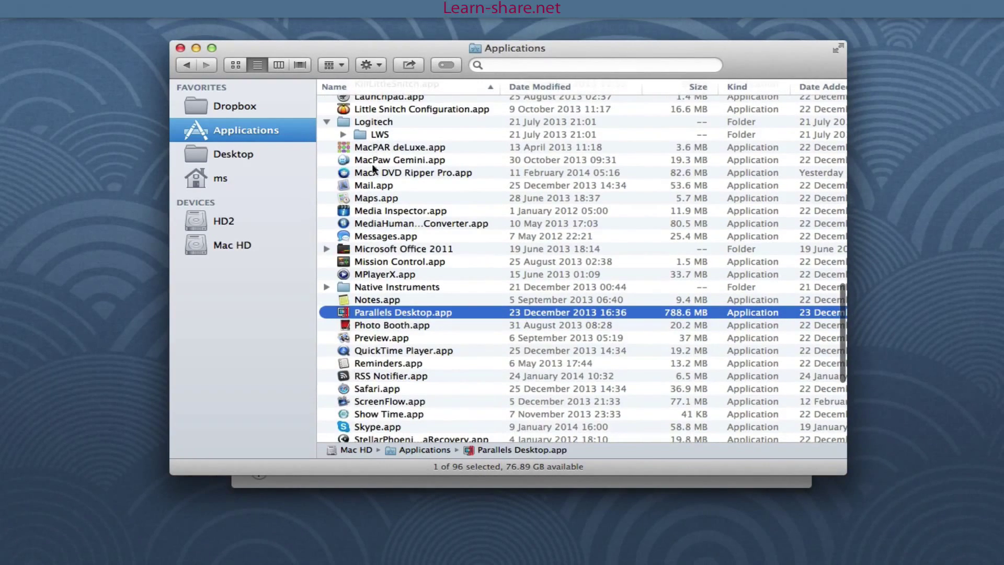
left_click(371, 338)
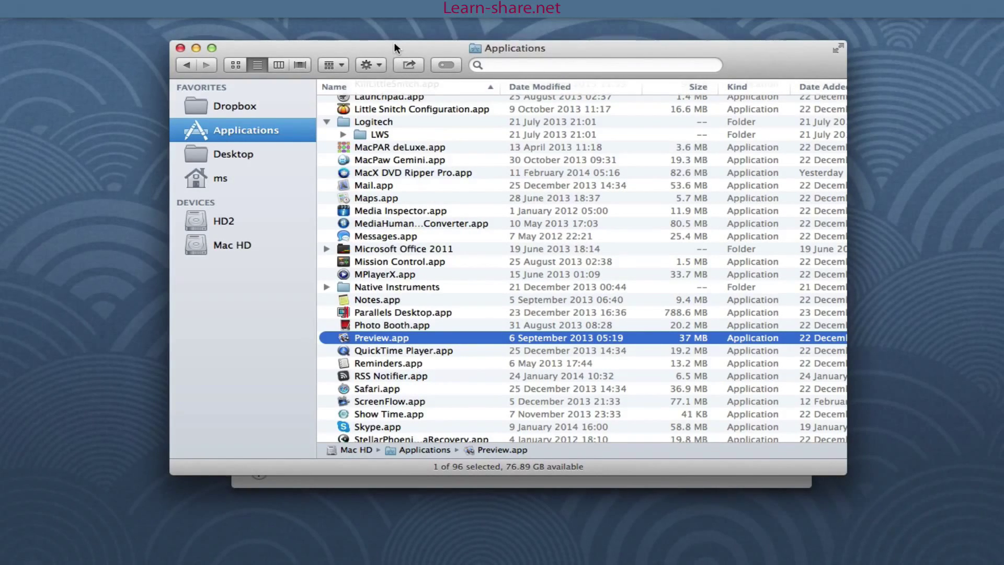
Step: Close the Applications window and start repairing Mac HD's disk permissions
left_click_drag(393, 43, 397, 70)
left_click(200, 75)
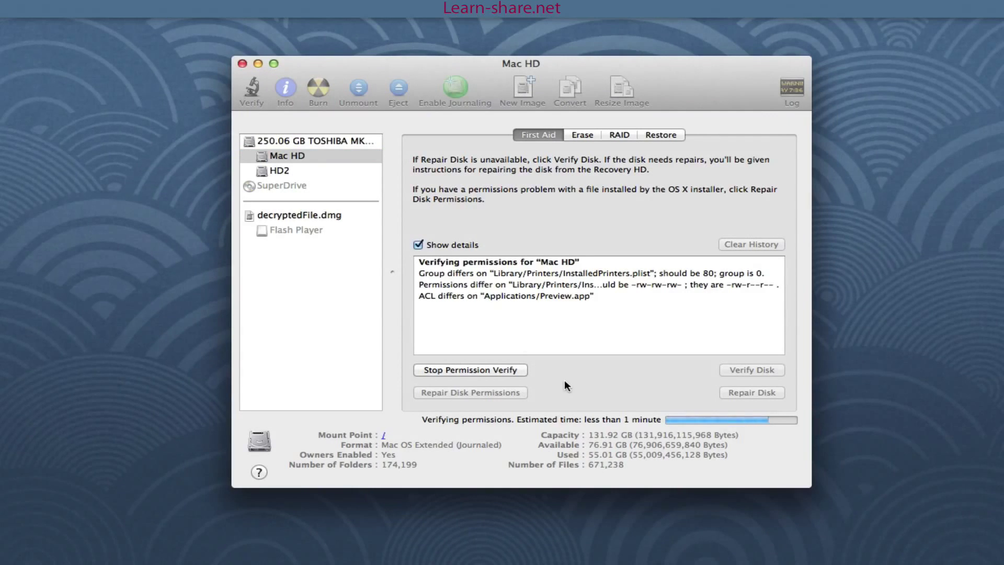
left_click(489, 392)
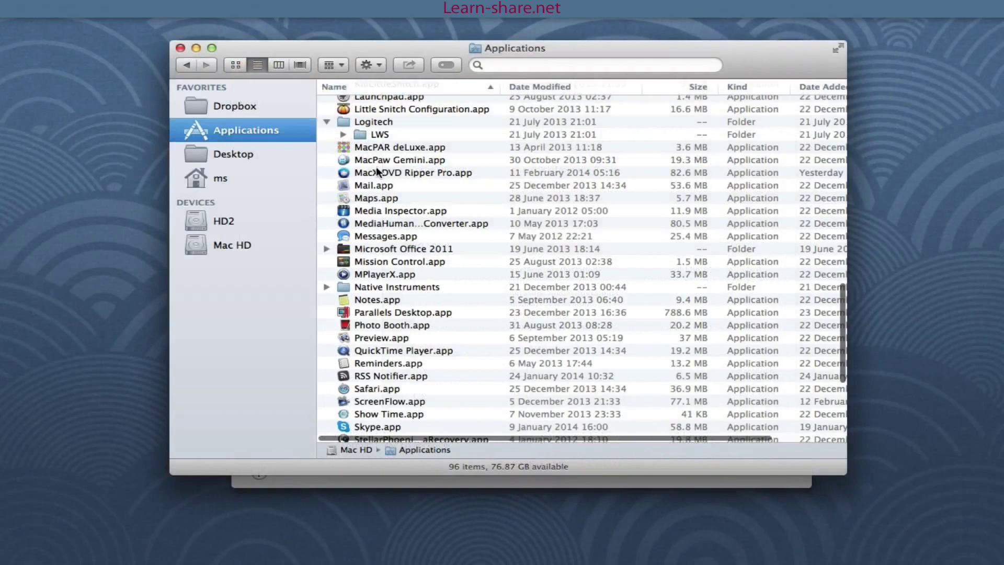
Step: While the repair runs, select Preview.app in the Finder Applications list
left_click(377, 167)
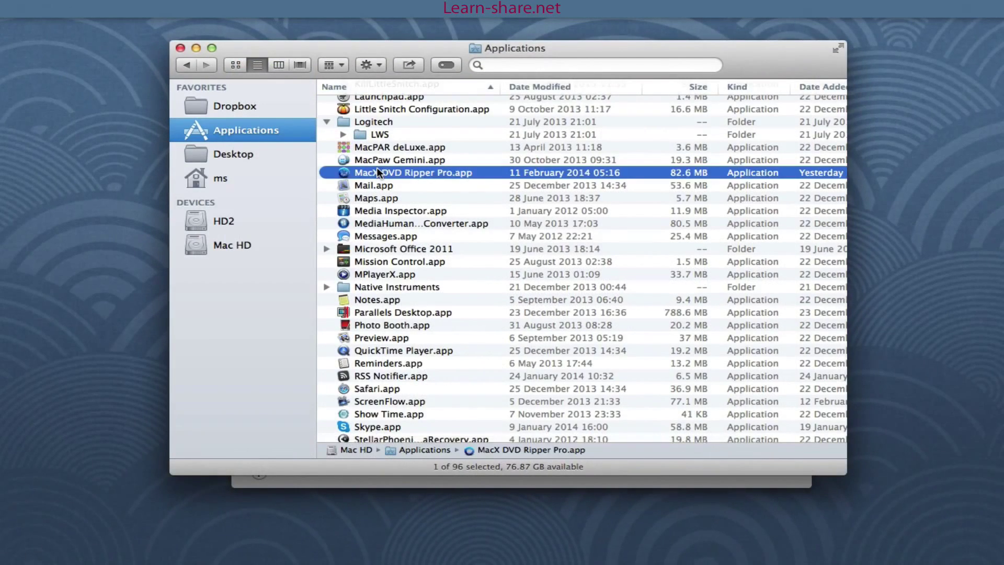
key("p")
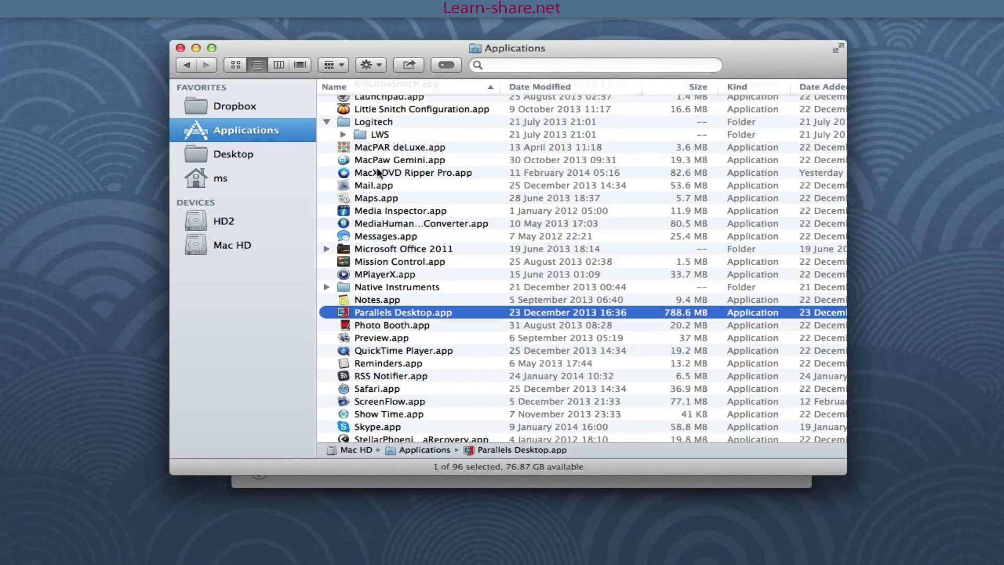
left_click(359, 340)
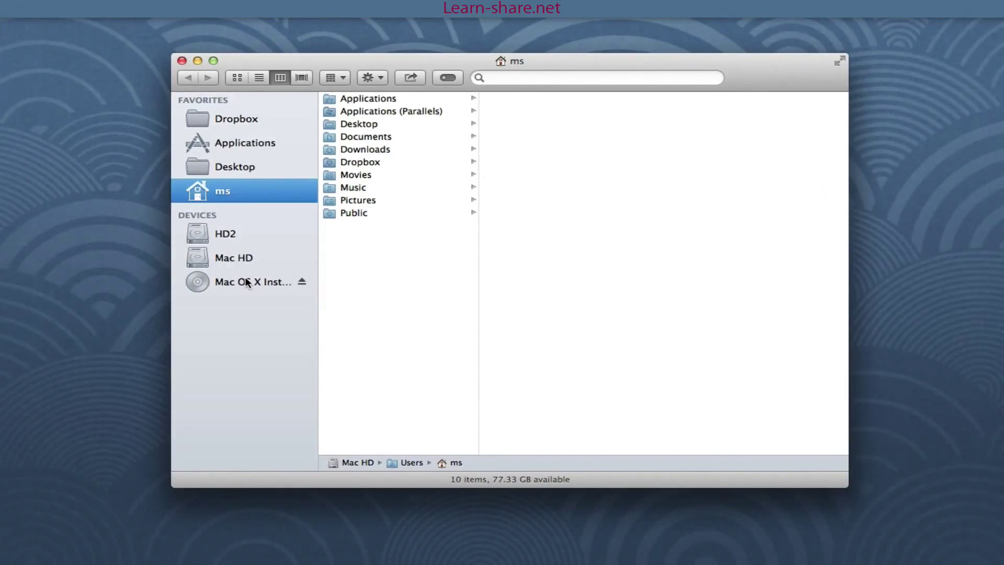
Step: Open the Install DVD's Optional Installs folder and launch Optional Installs.mpkg
left_click(248, 282)
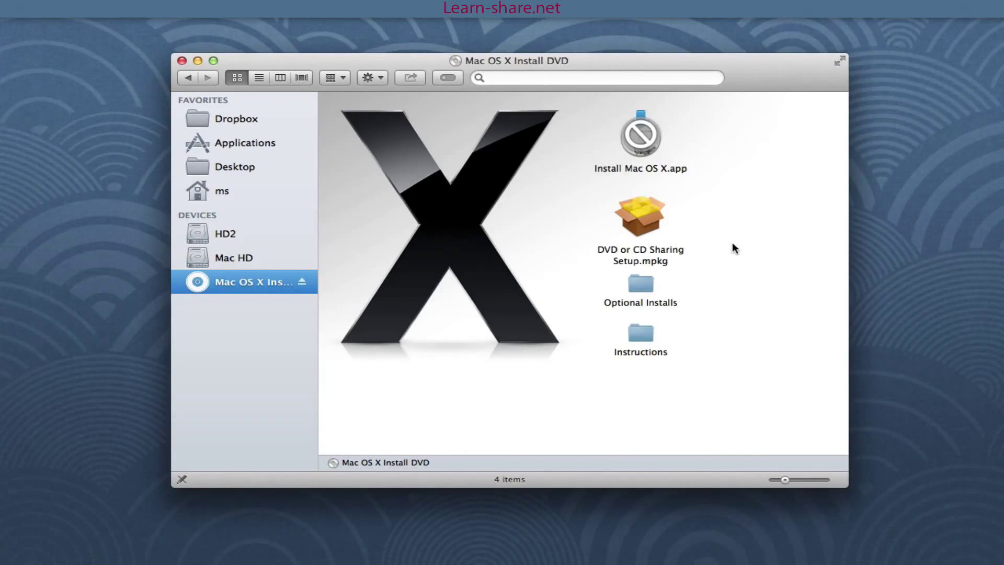
left_click(646, 290)
double_click(646, 289)
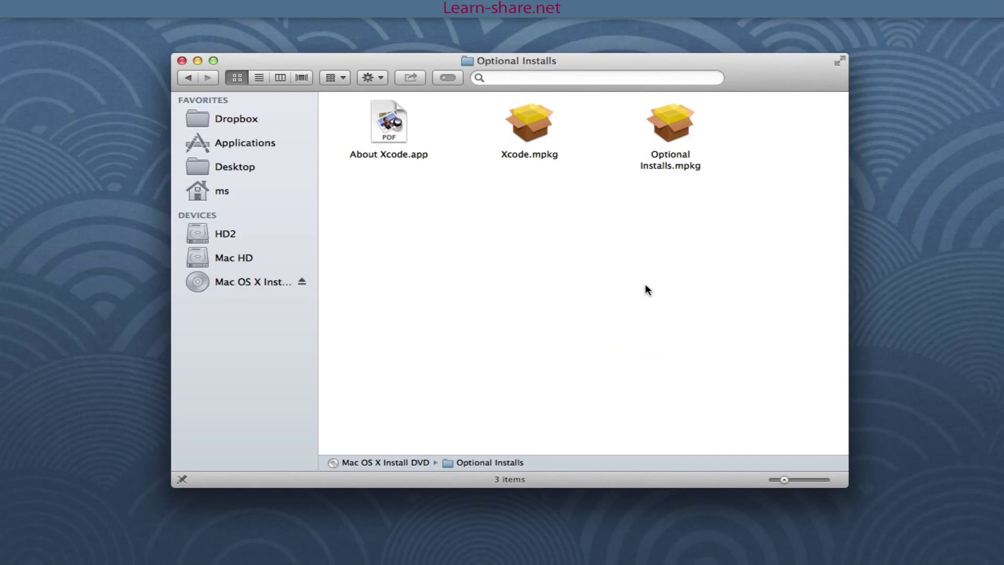
double_click(674, 119)
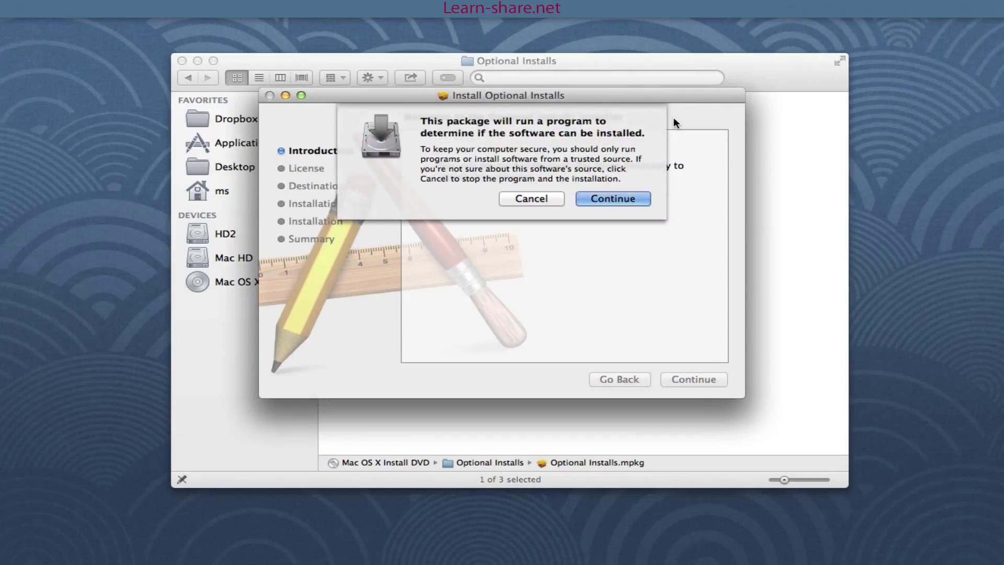
Step: Allow the package, accept its license, and expand Applications and Printer Support
left_click(616, 197)
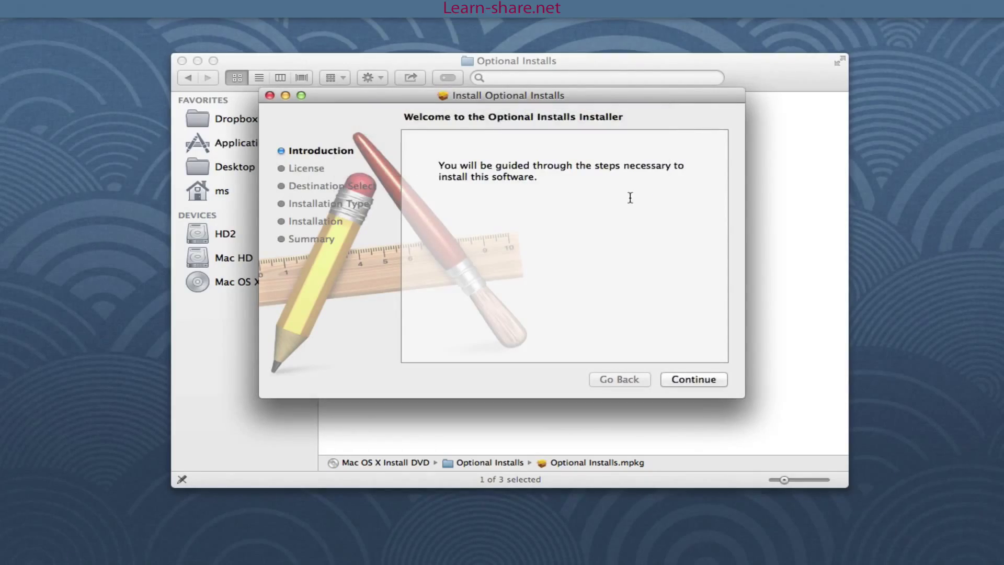
left_click(694, 380)
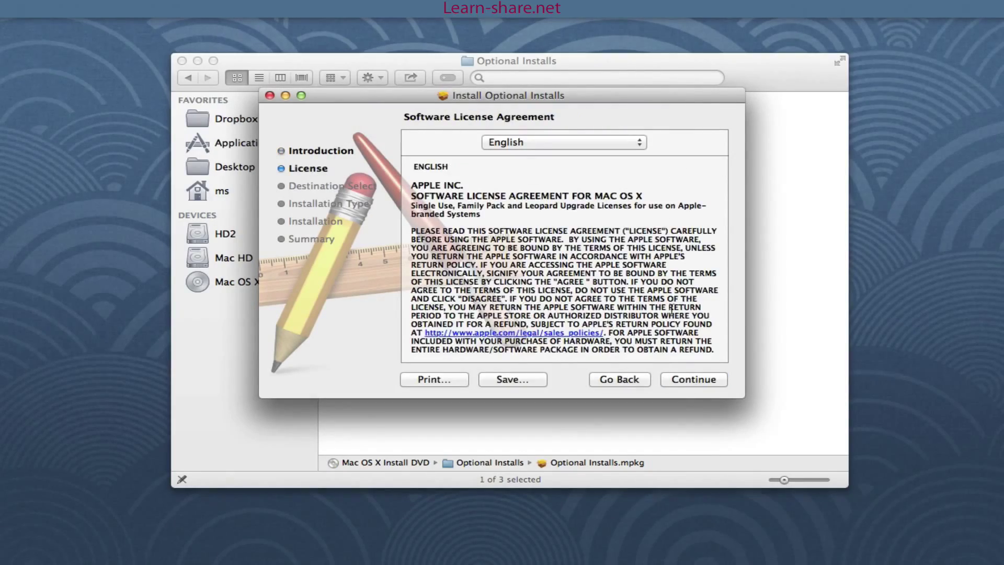
scroll(673, 310, "down", 10)
scroll(672, 309, "down", 10)
scroll(672, 310, "down", 10)
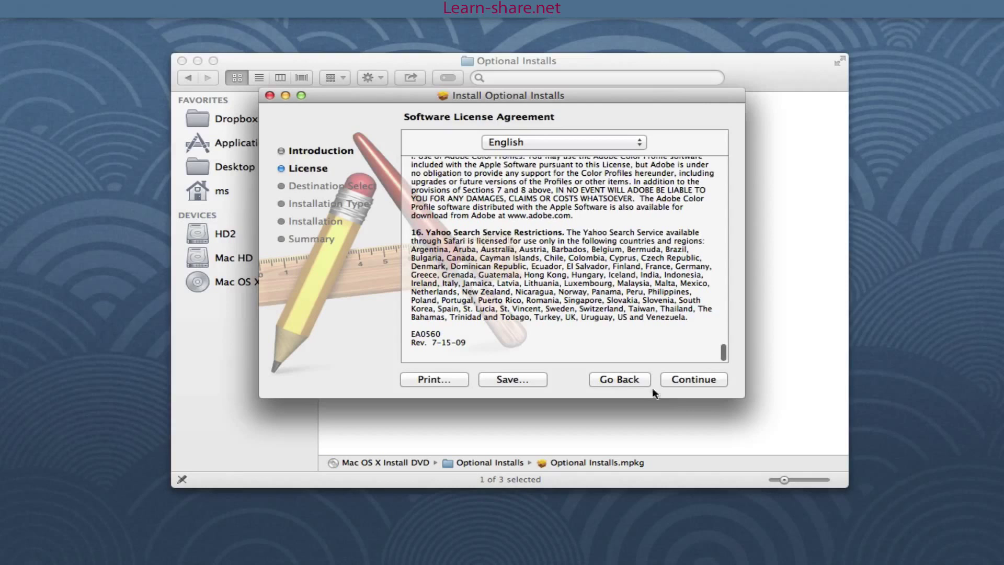
left_click(693, 379)
left_click(666, 208)
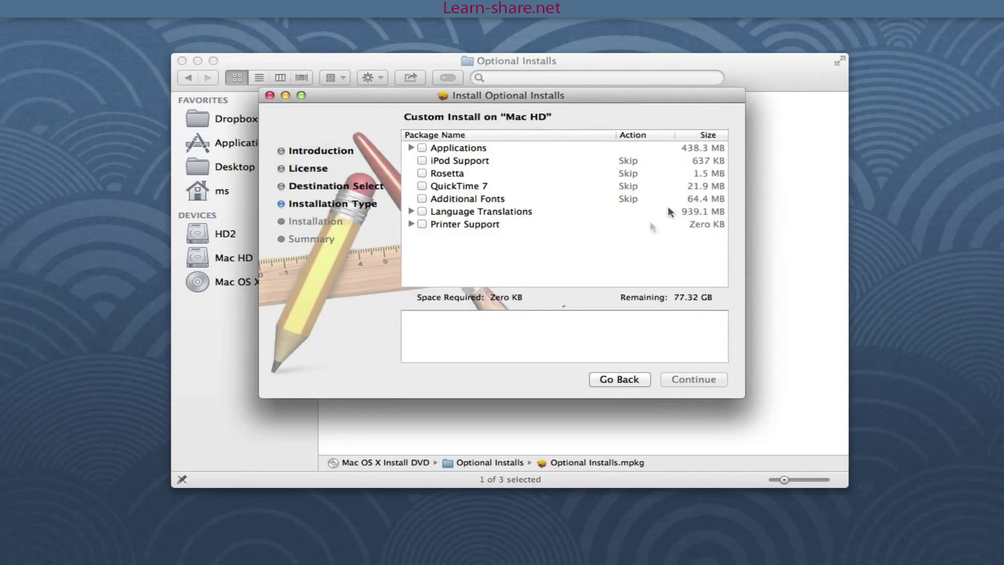
left_click(410, 148)
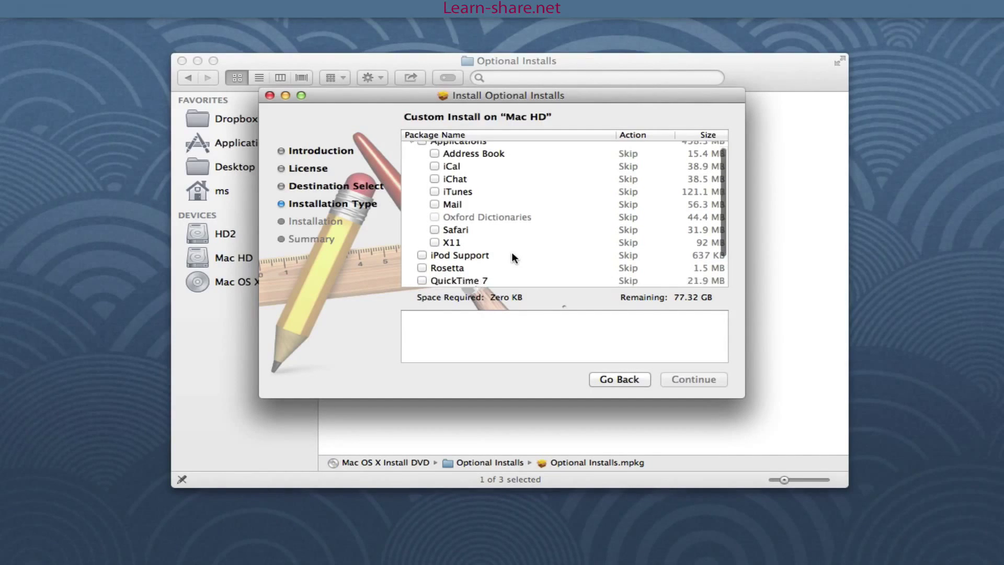
scroll(512, 257, "down", 3)
scroll(512, 252, "down", 1)
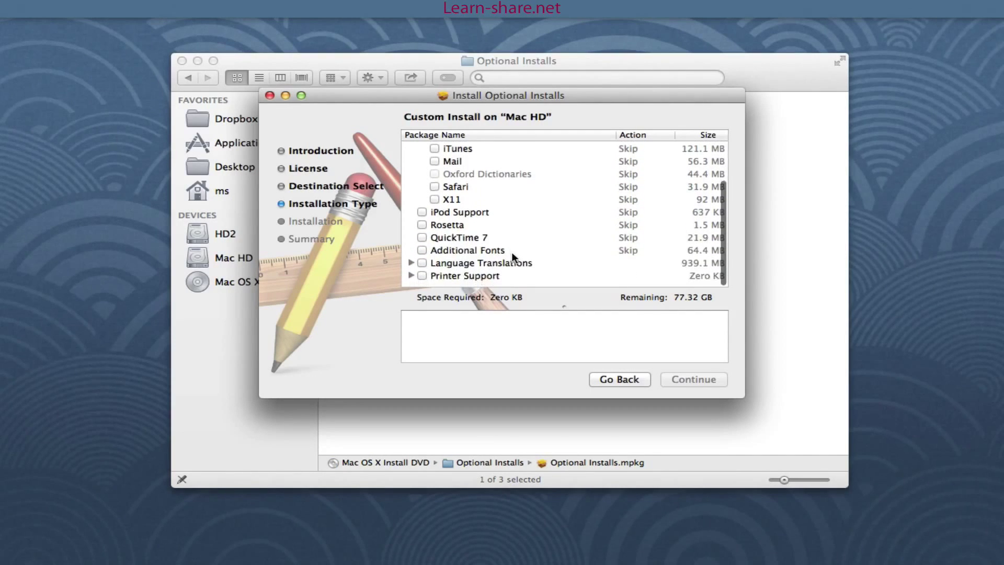
left_click(409, 274)
scroll(461, 272, "down", 3)
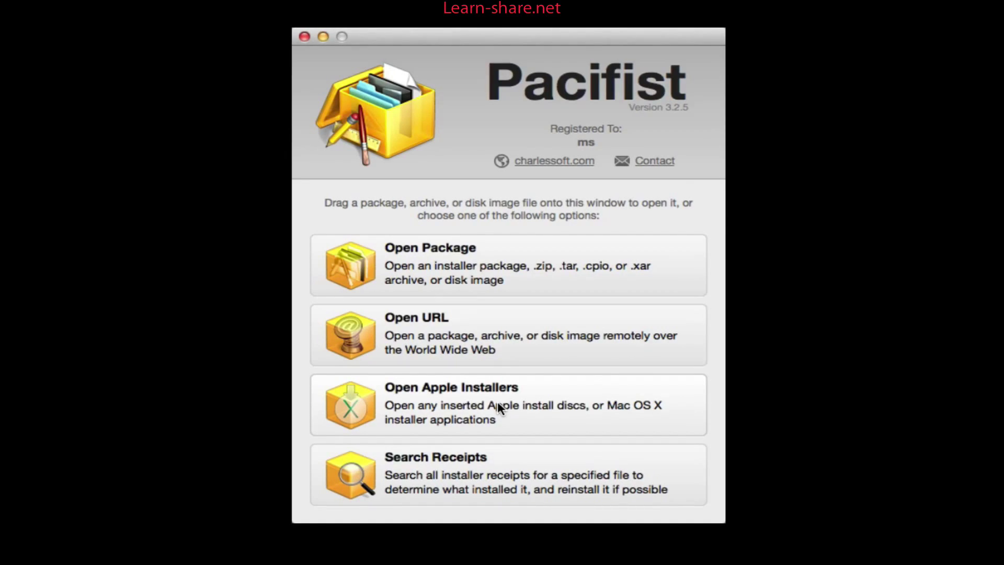
Step: Choose Open Apple Installers in Pacifist to load the OS X installer
left_click(498, 401)
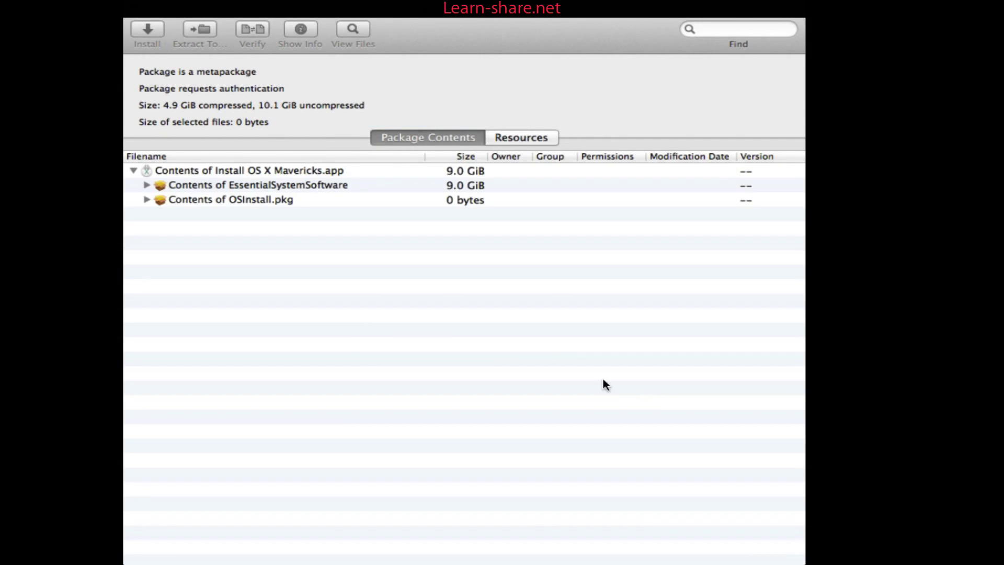
Step: Expand EssentialSystemSoftware, its group, Essentials.pkg and Applications, then select Preview.app
left_click(147, 186)
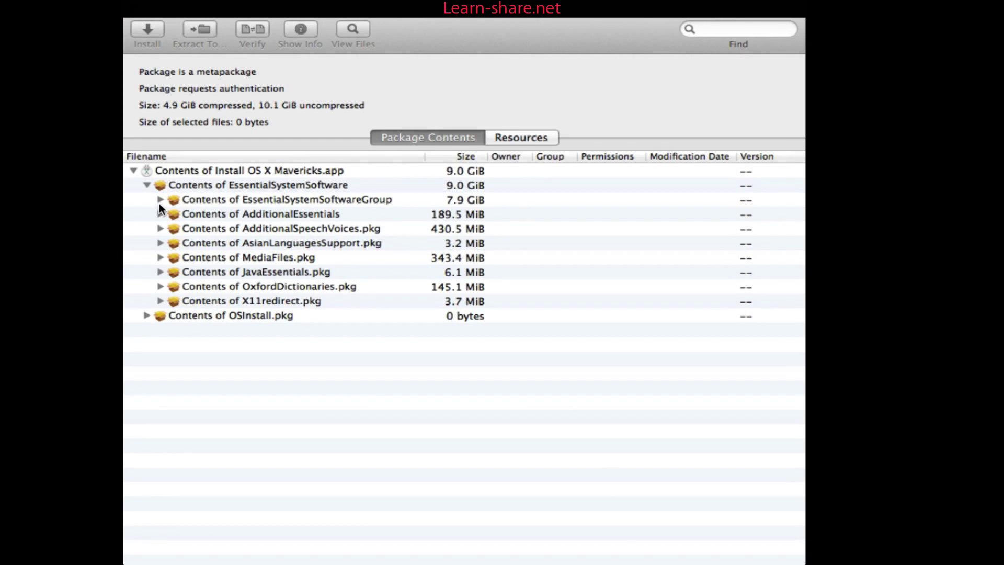
left_click(161, 201)
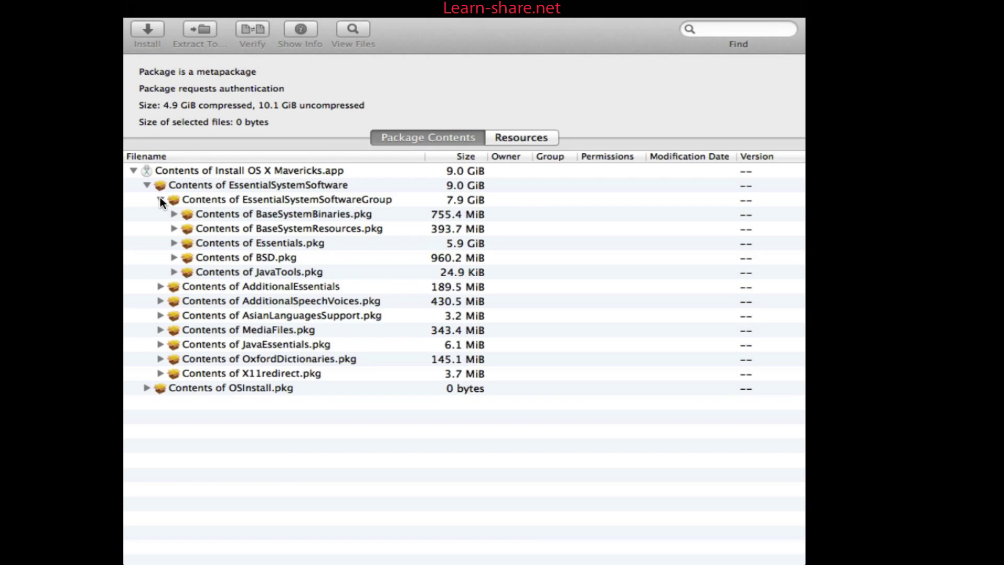
left_click(175, 244)
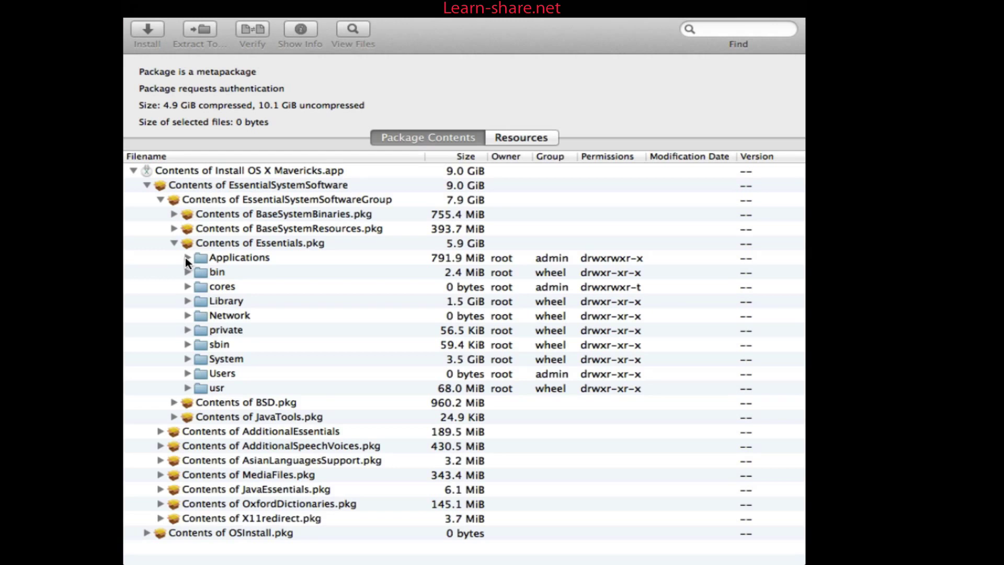
left_click(186, 257)
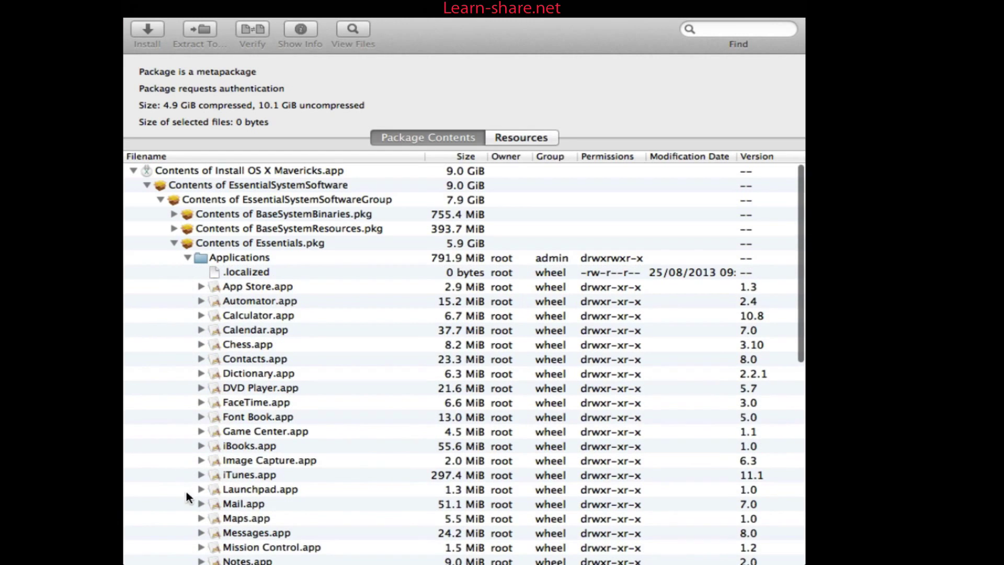
scroll(188, 496, "down", 1)
scroll(204, 479, "down", 3)
scroll(228, 455, "down", 3)
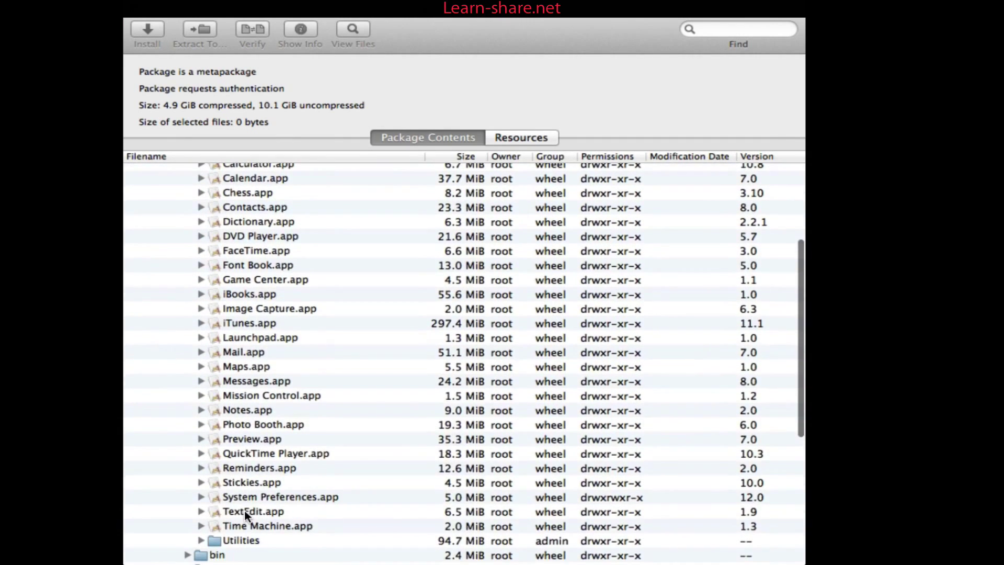
left_click(244, 438)
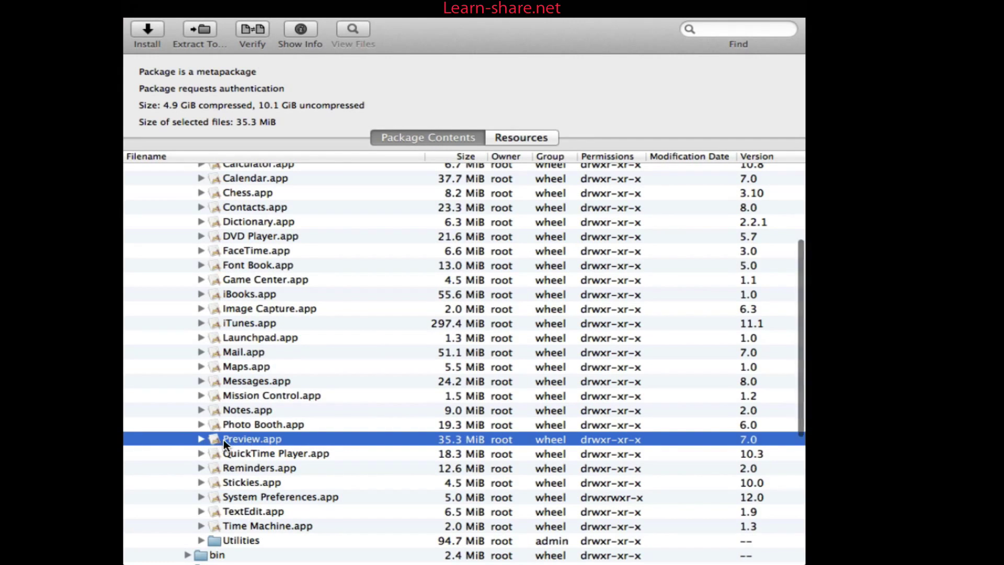
Step: Install Preview.app to its default location with admin rights, resolving the existing-app prompt
right_click(224, 440)
left_click(261, 431)
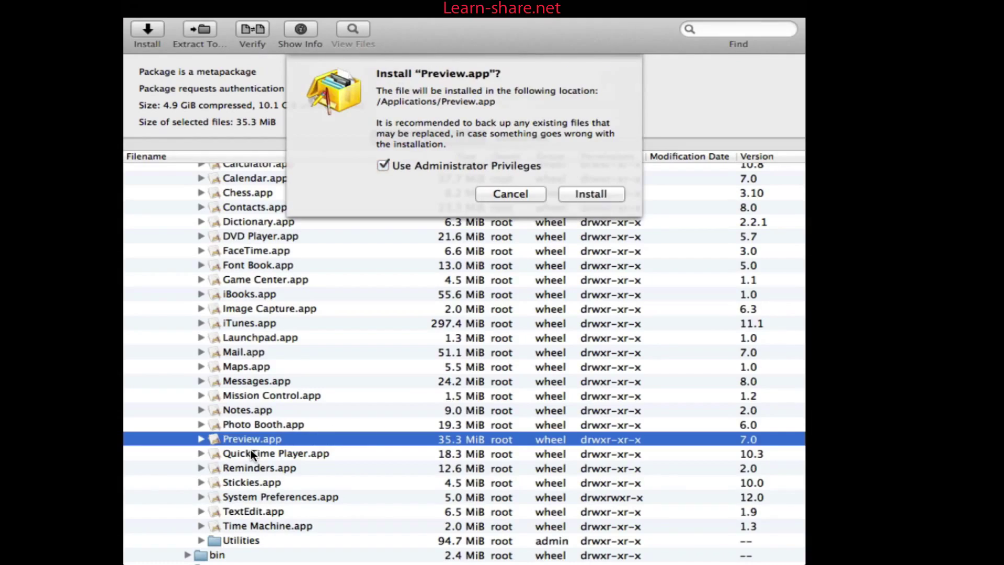
left_click(589, 194)
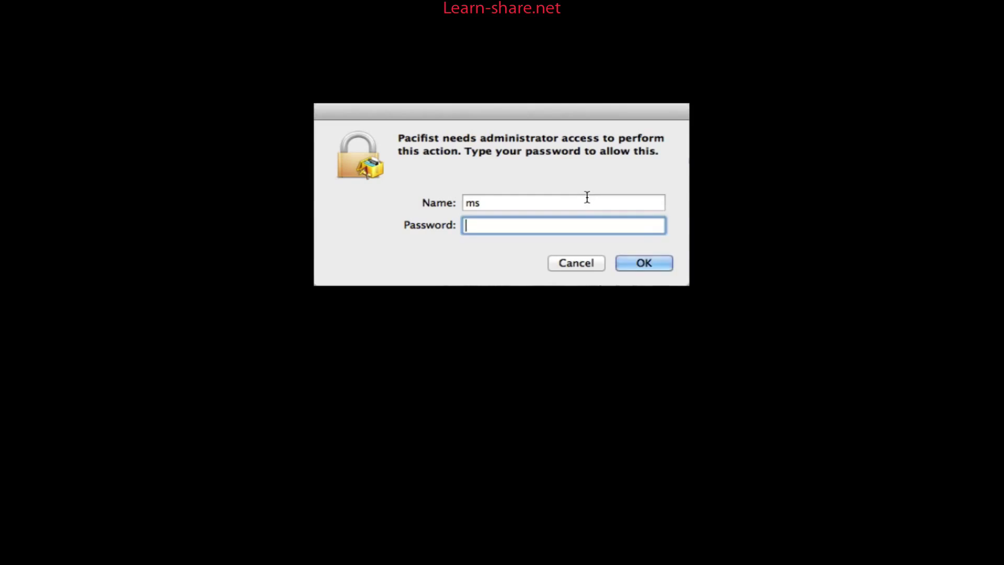
type("aaaaaa")
key("Return")
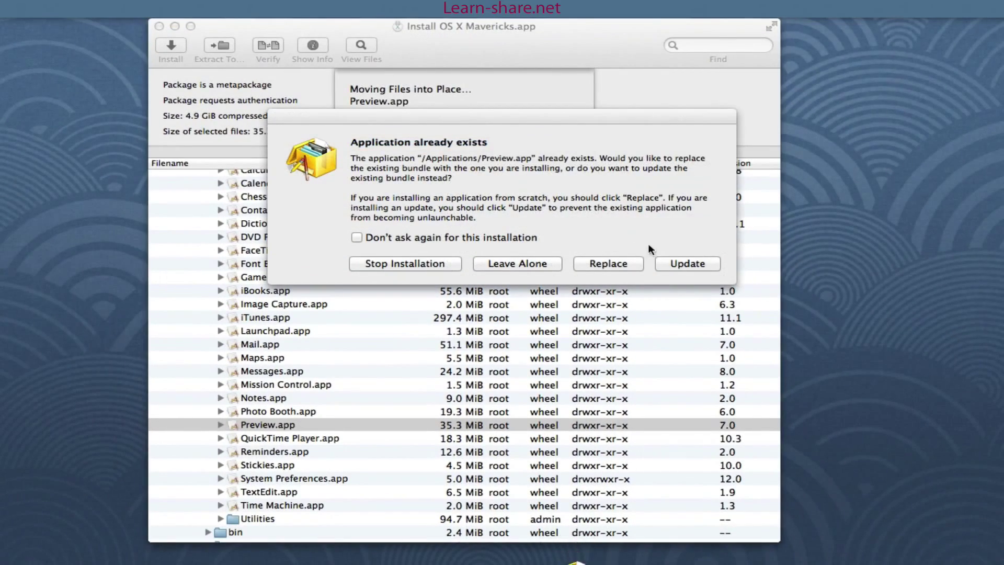
left_click(685, 265)
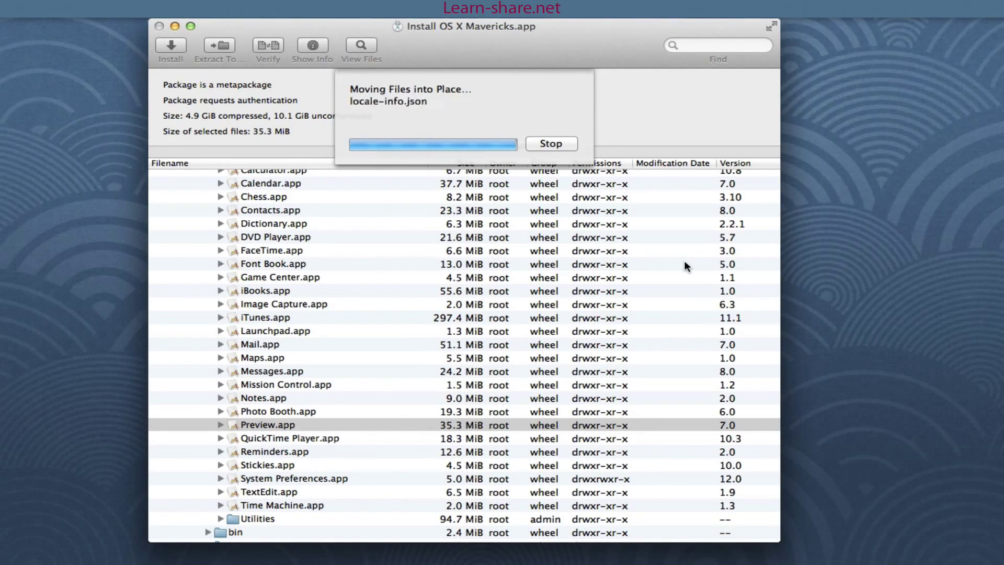
Step: Launch Preview via Spotlight and browse File > Open to HD2 > _lsfolder > lsImages
key("super+space")
type("pr")
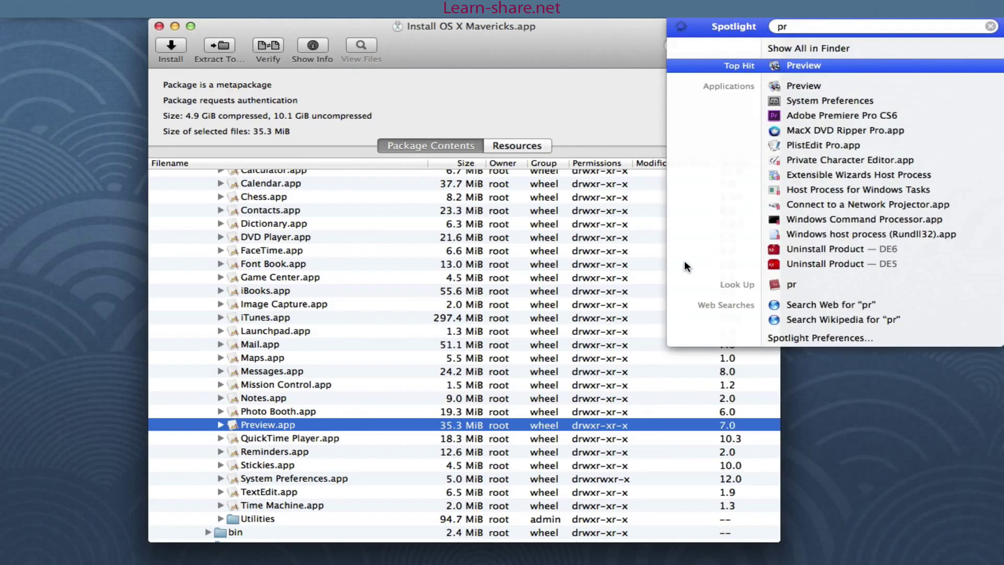
key("Return")
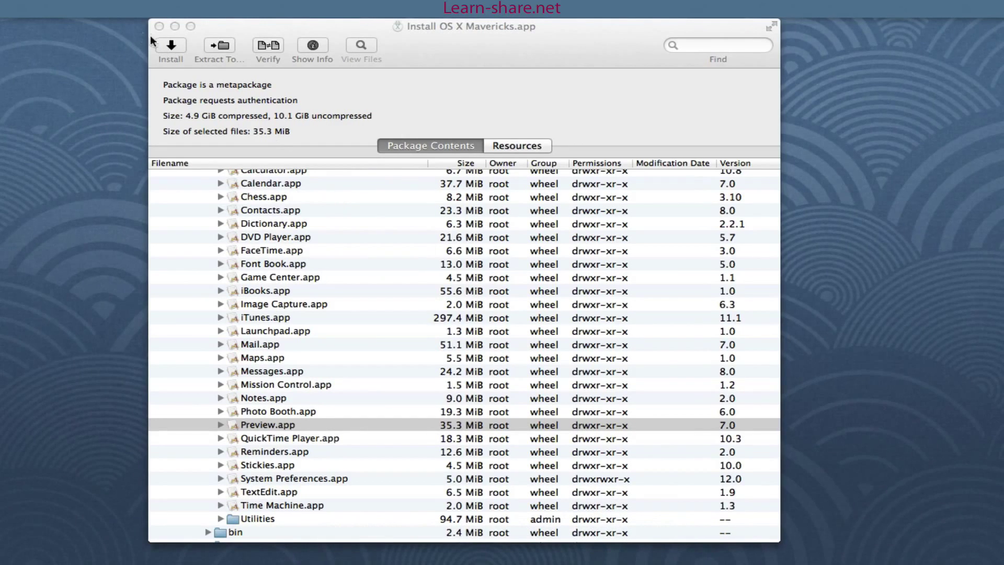
left_click(116, 9)
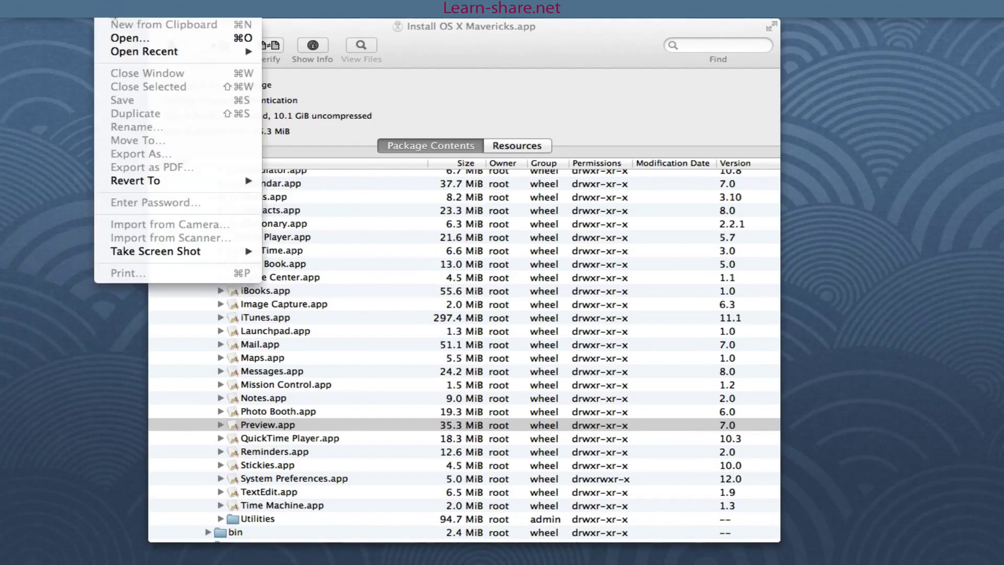
left_click(135, 40)
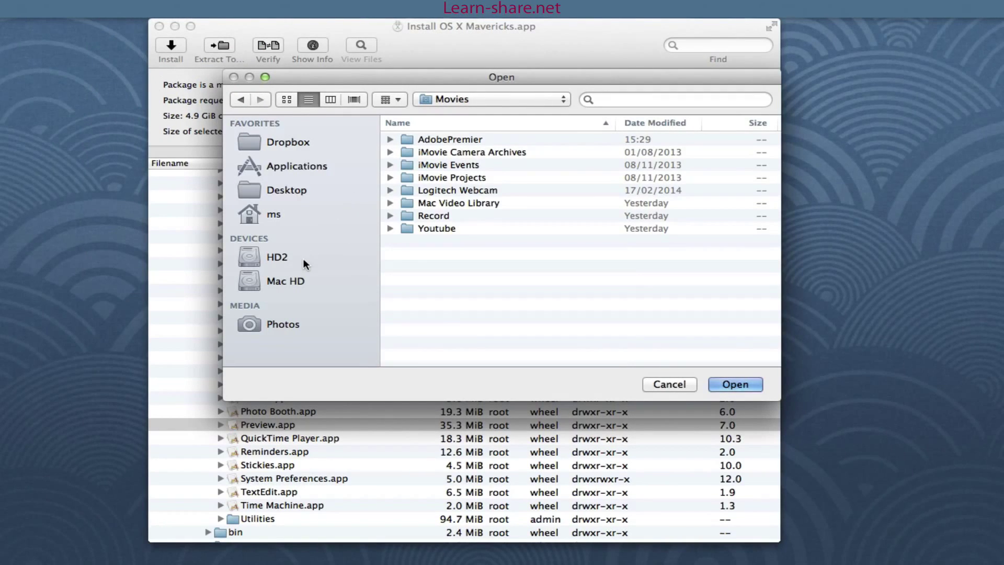
left_click(303, 258)
double_click(434, 140)
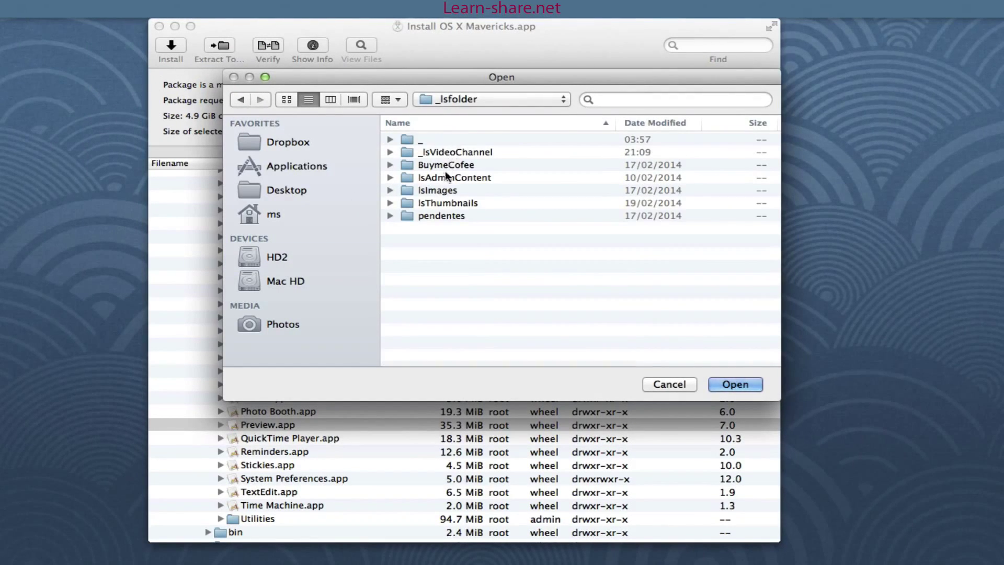
double_click(438, 189)
Step: Open DD-WRT_logo.png, then centre and enlarge its window
left_click(455, 165)
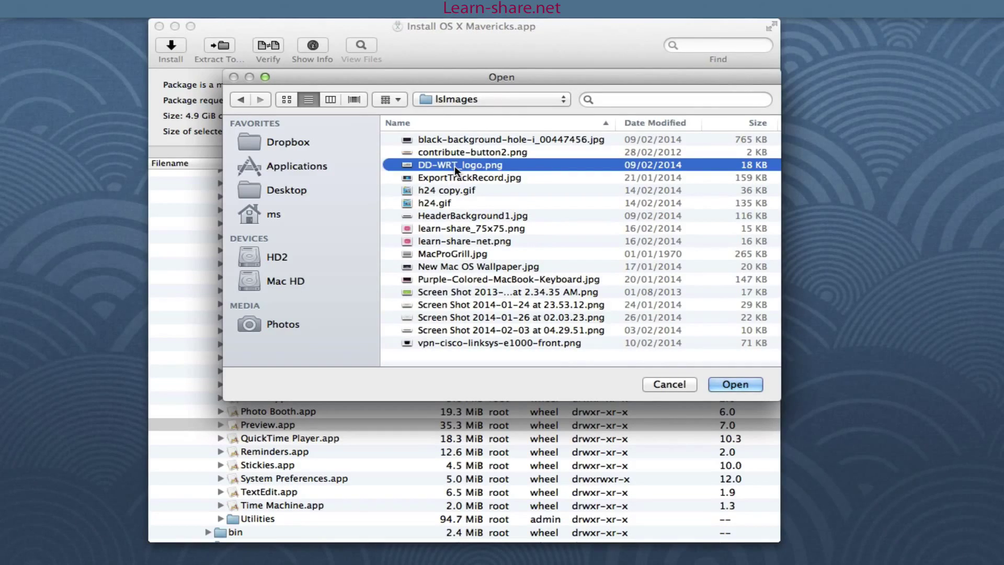
double_click(454, 165)
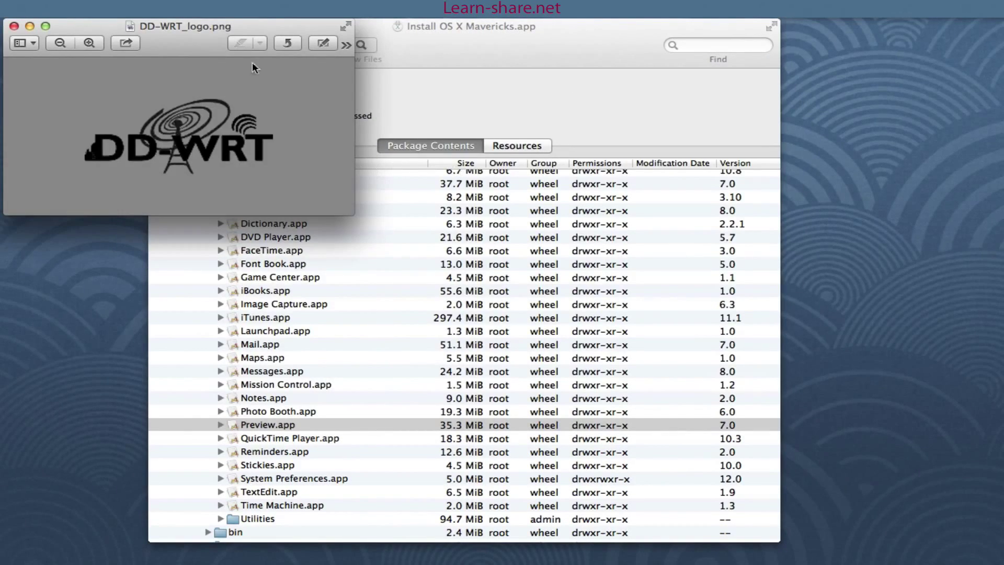
left_click_drag(190, 36, 359, 112)
left_click_drag(523, 287, 671, 381)
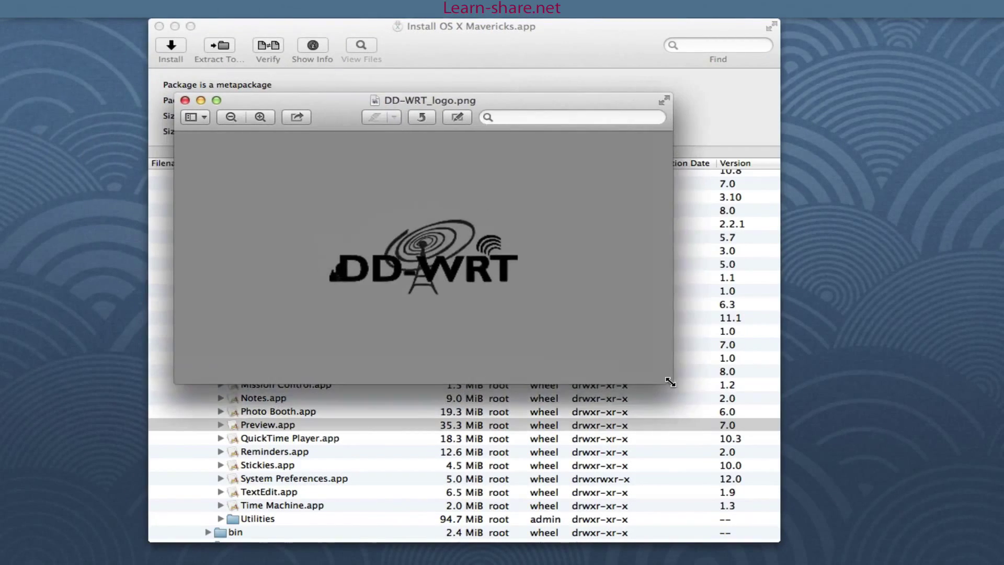